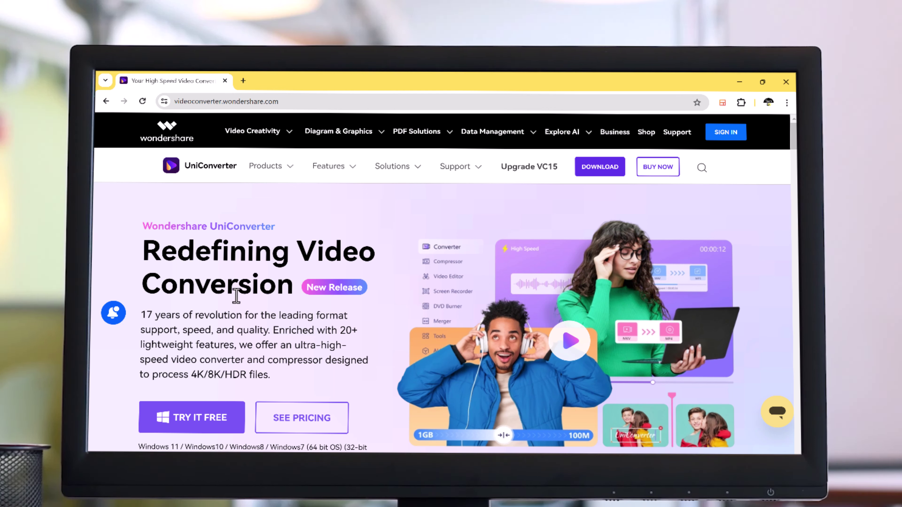
Browse the Home page and the full list of UniConverter tools
scroll(261, 313, down, 5)
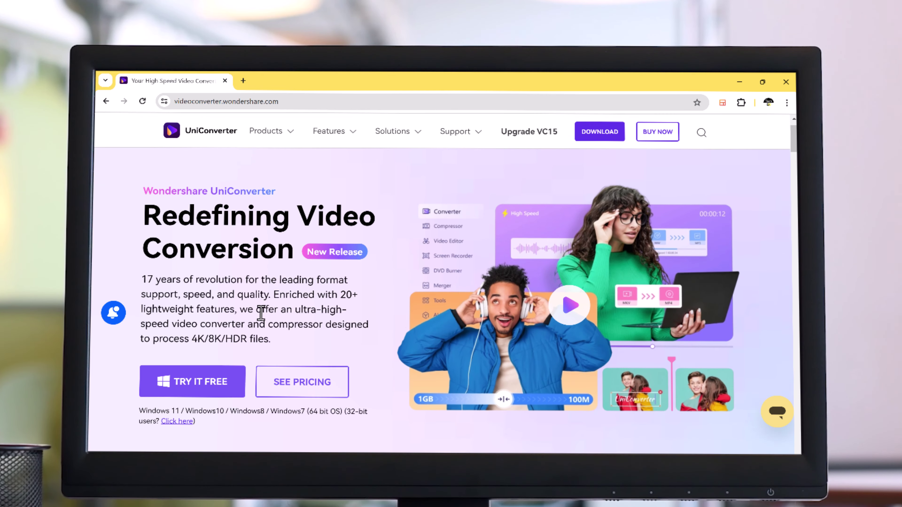
scroll(261, 312, down, 5)
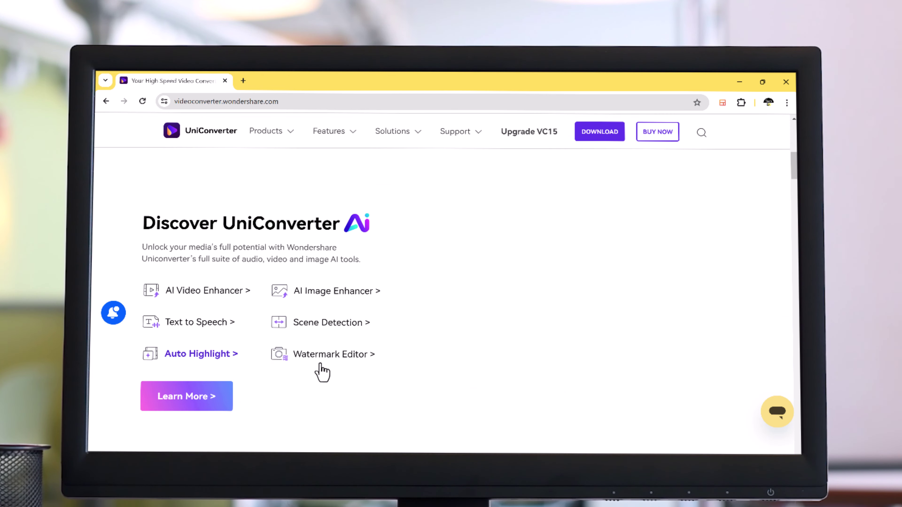
scroll(347, 379, down, 10)
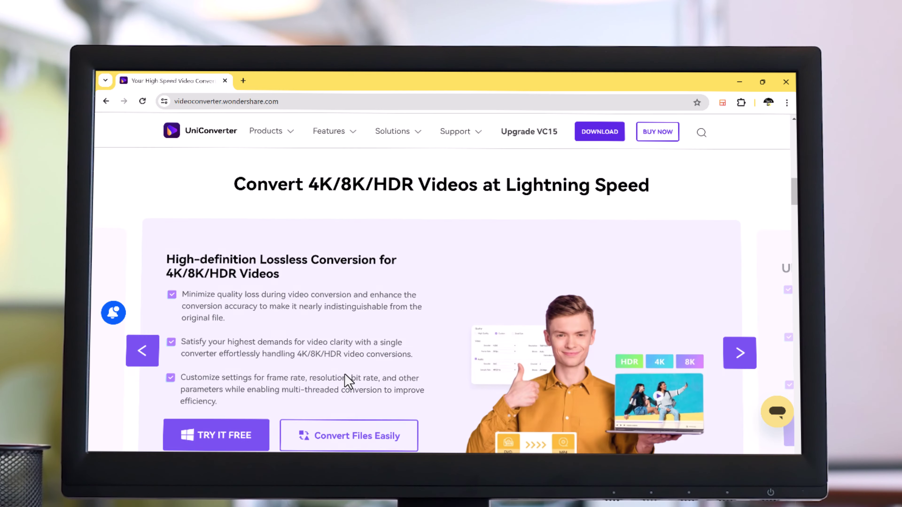
scroll(346, 380, down, 5)
scroll(344, 373, down, 8)
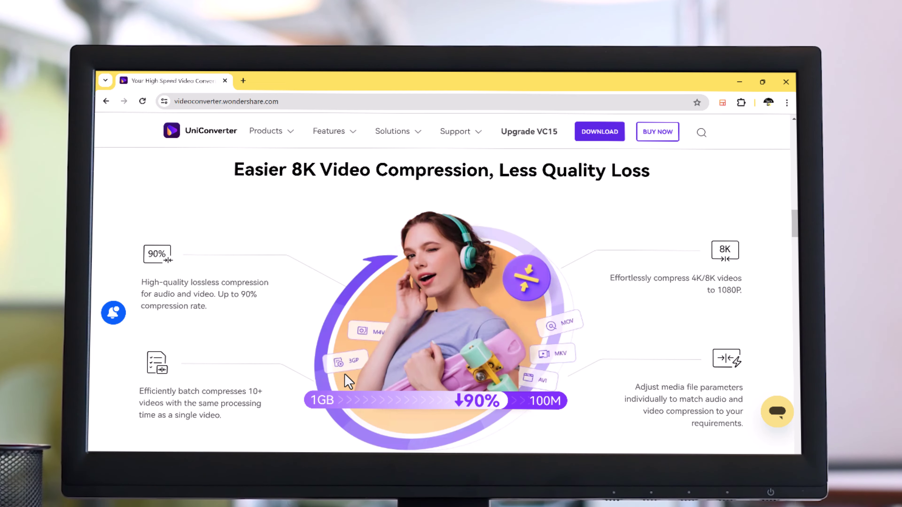
scroll(345, 374, down, 10)
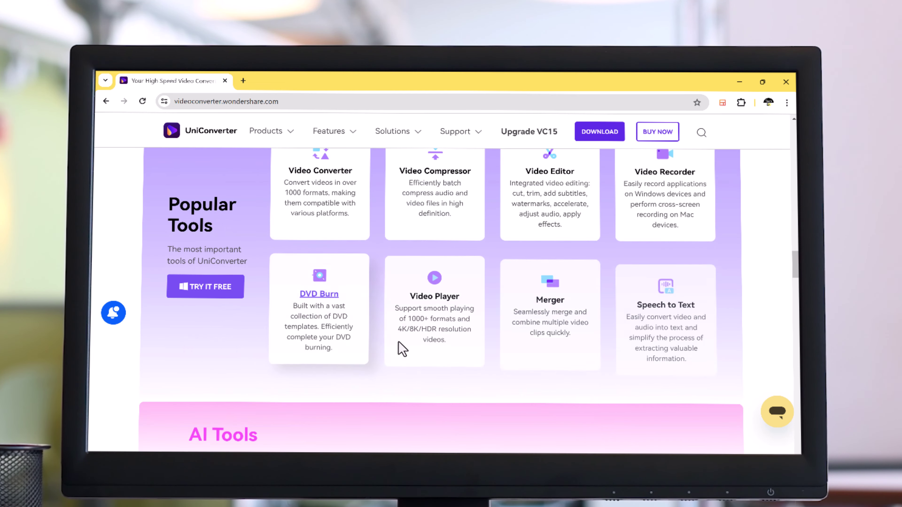
scroll(685, 373, up, 20)
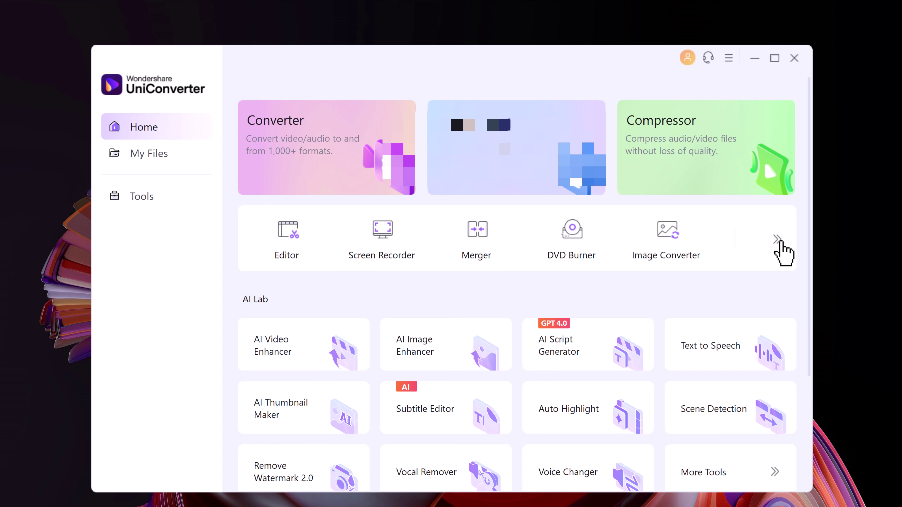
click(778, 239)
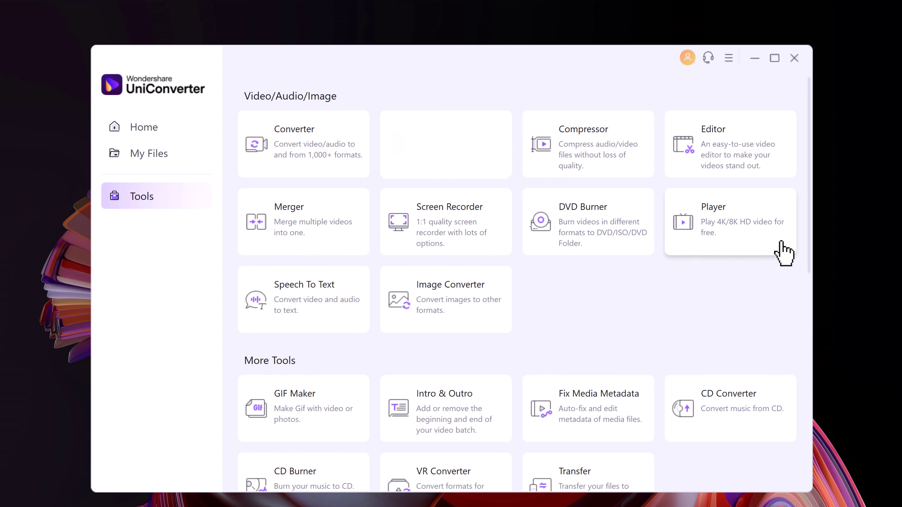
scroll(746, 277, down, 5)
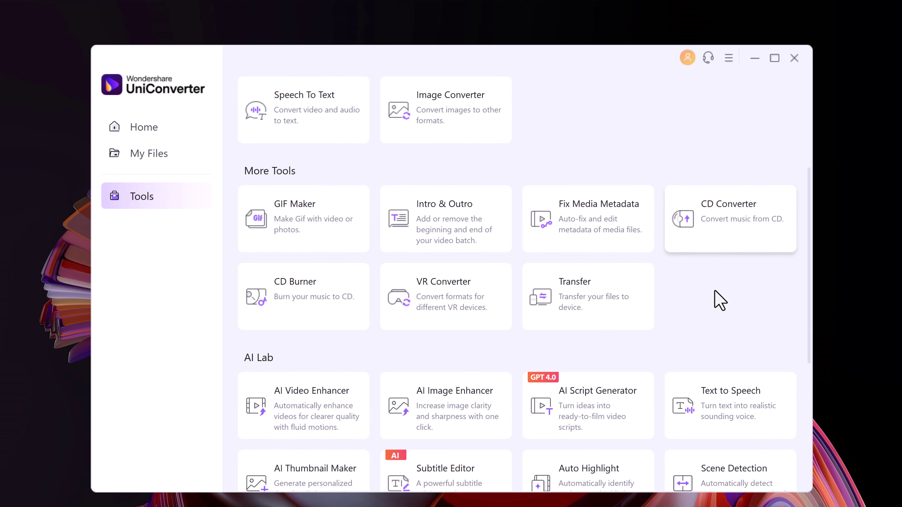
scroll(718, 300, down, 3)
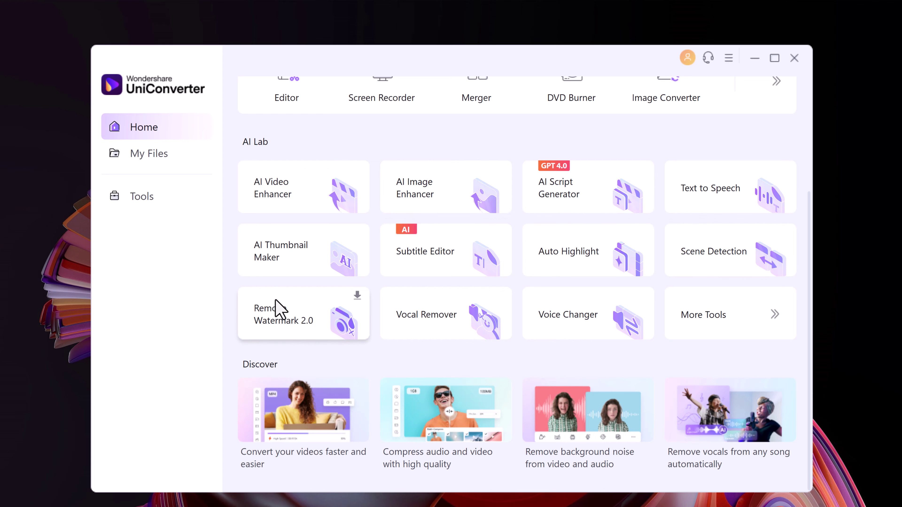
scroll(296, 176, up, 4)
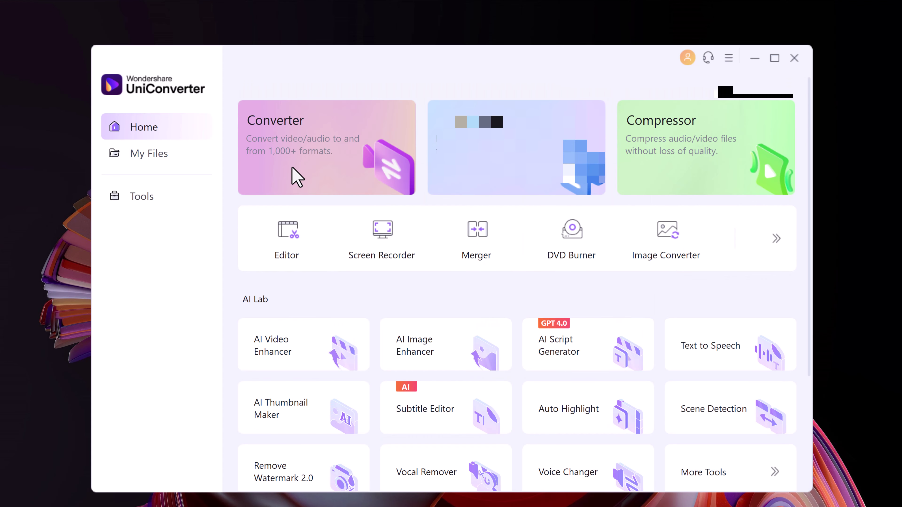
Add the 'Socail media' clip from the Data folder to the Converter
click(297, 176)
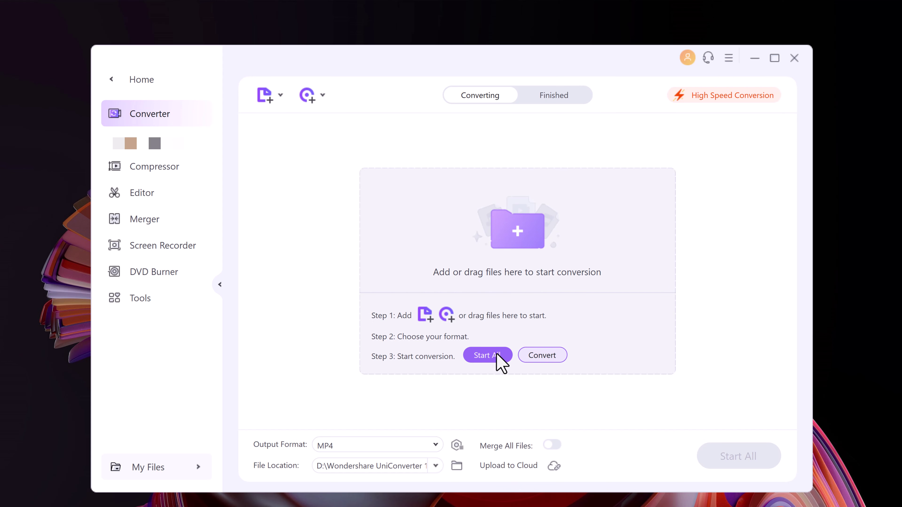
click(515, 332)
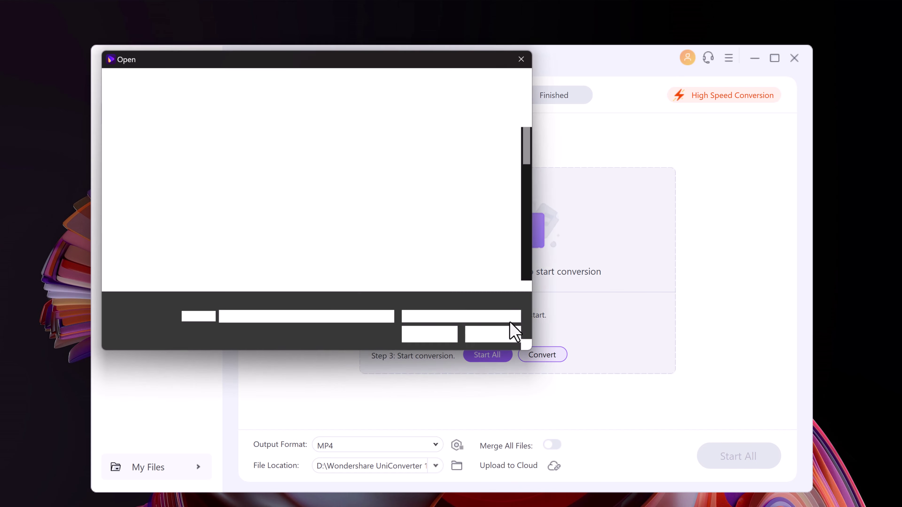
double_click(354, 194)
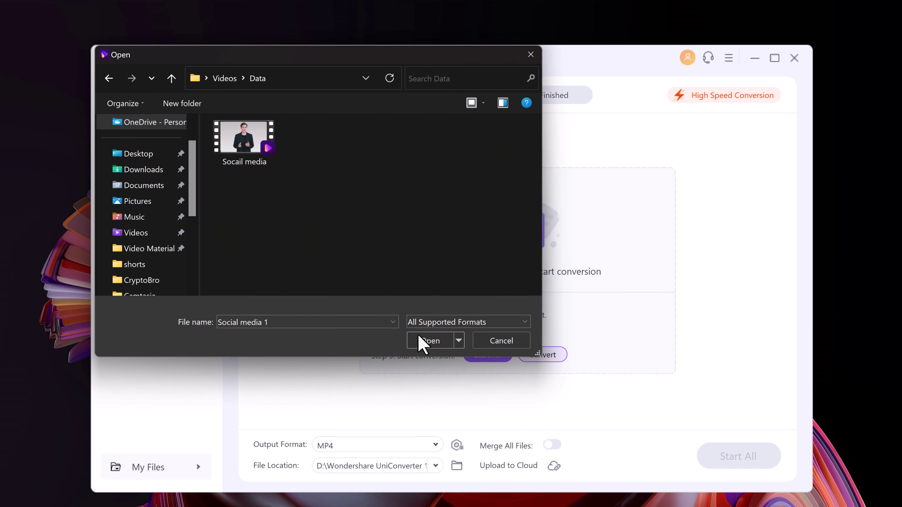
click(424, 342)
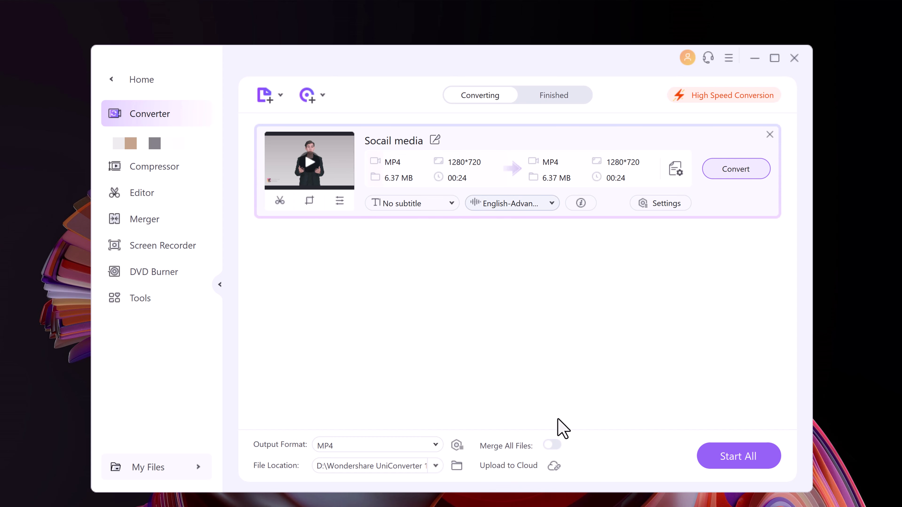
Browse the Video, Audio, Device and Web Video output format tabs
click(677, 173)
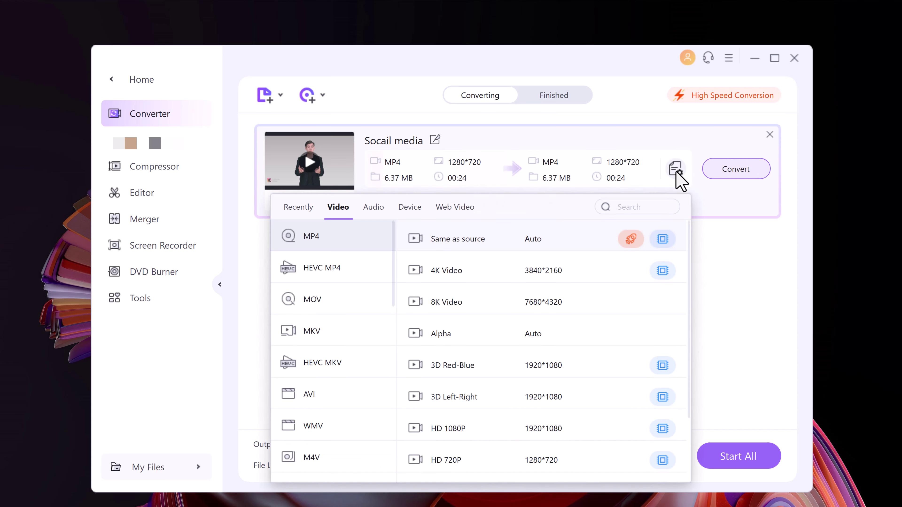
scroll(332, 284, down, 6)
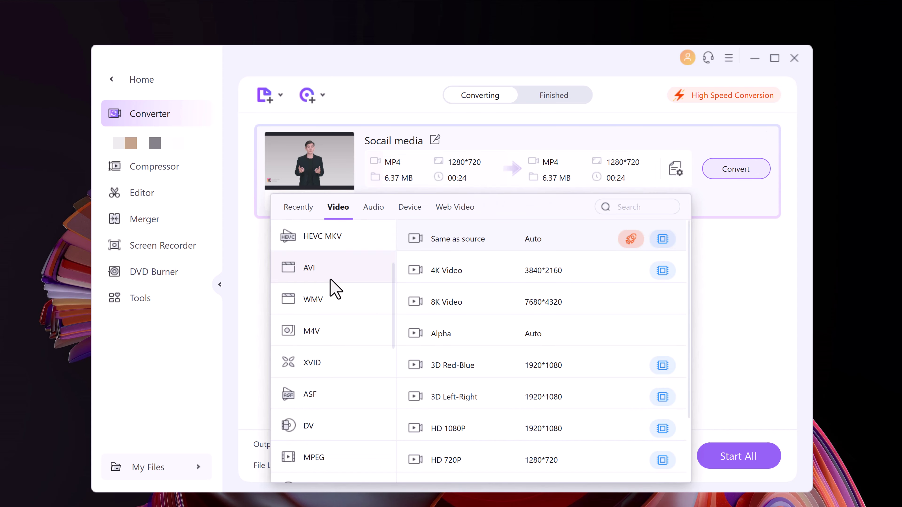
scroll(336, 289, down, 4)
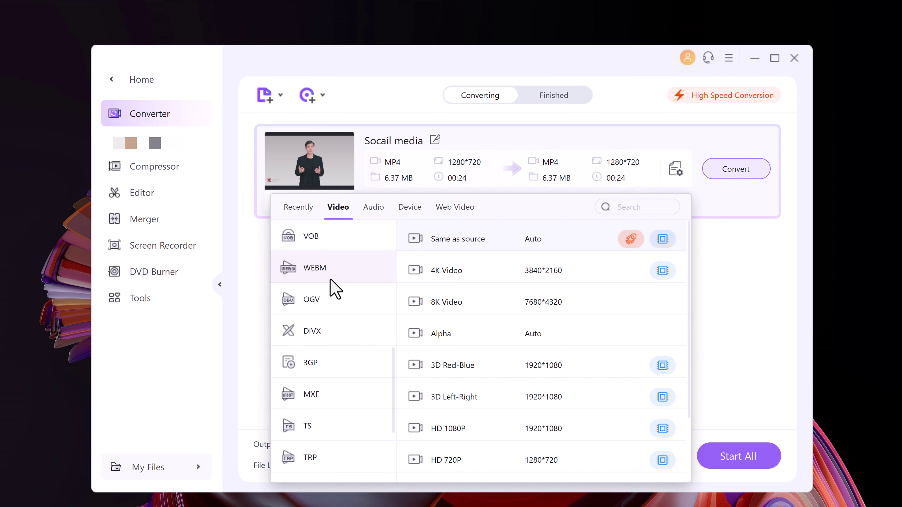
scroll(336, 289, down, 1)
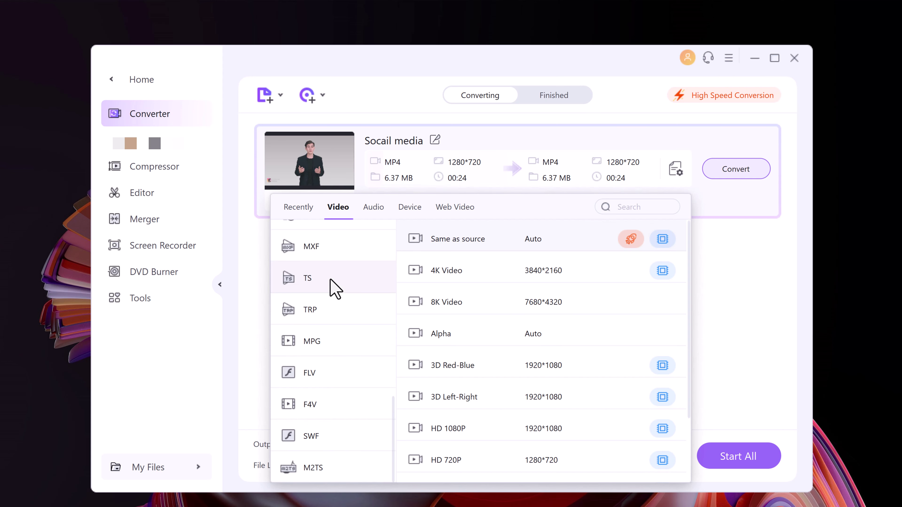
scroll(335, 288, up, 11)
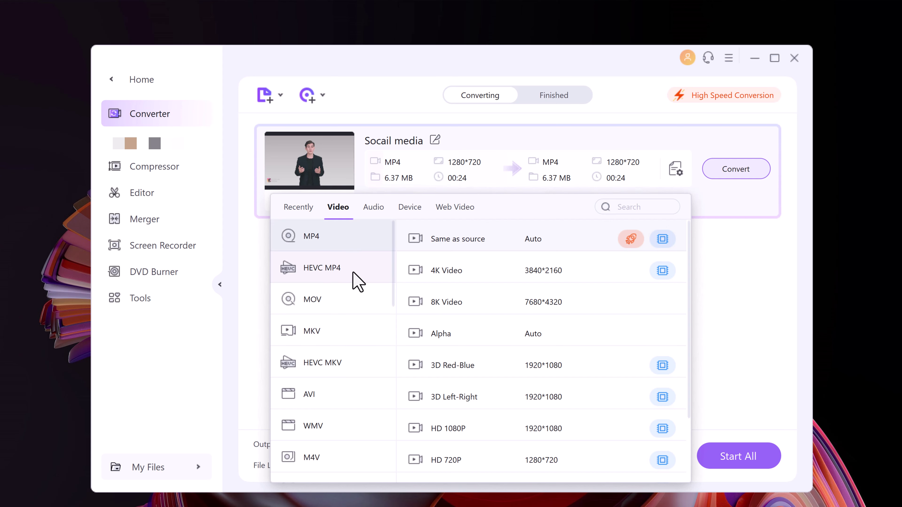
click(373, 206)
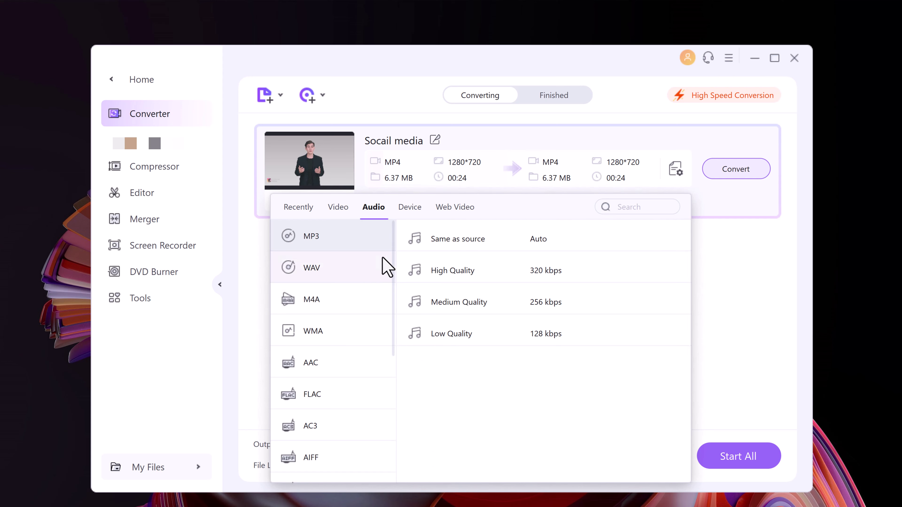
click(410, 209)
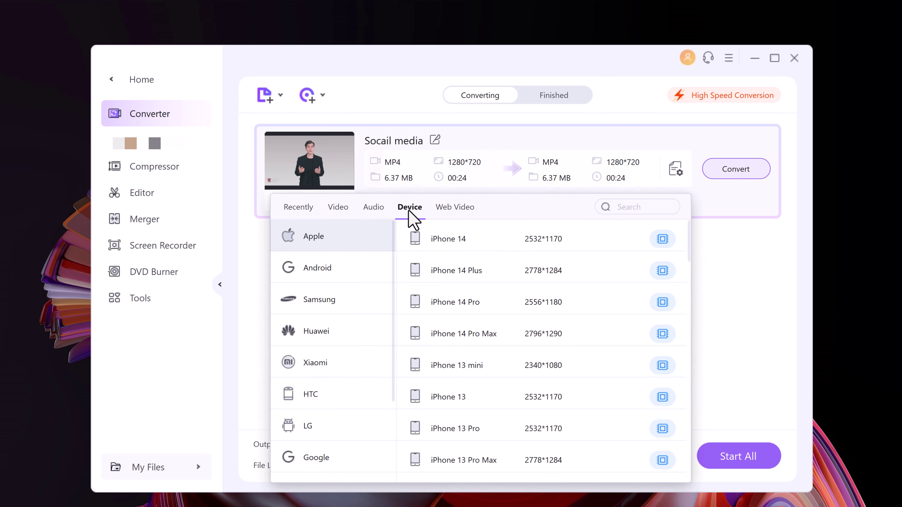
click(452, 213)
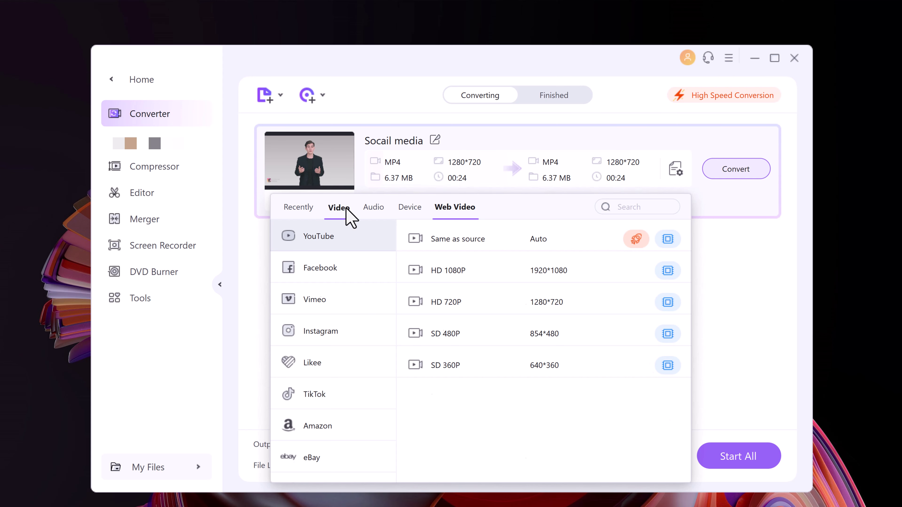
click(350, 218)
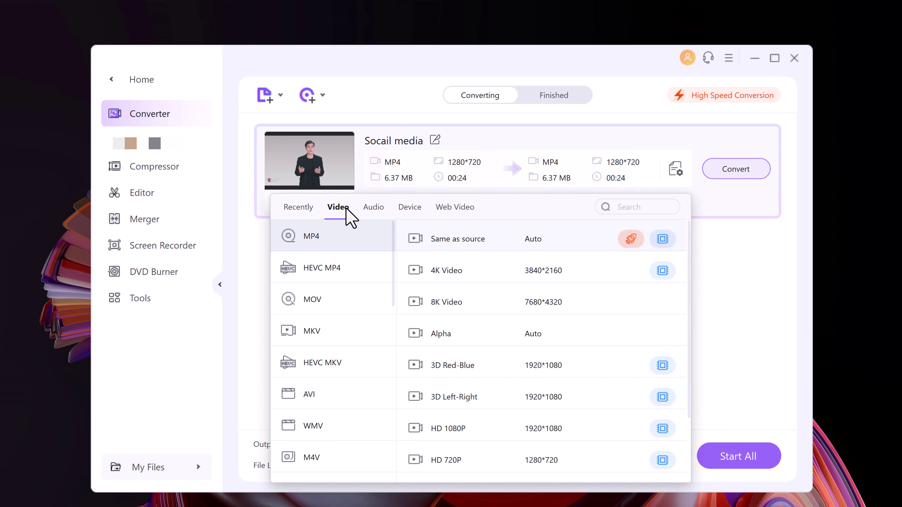
Pick a video output format (MOV, then MKV) at Same as source resolution
click(343, 307)
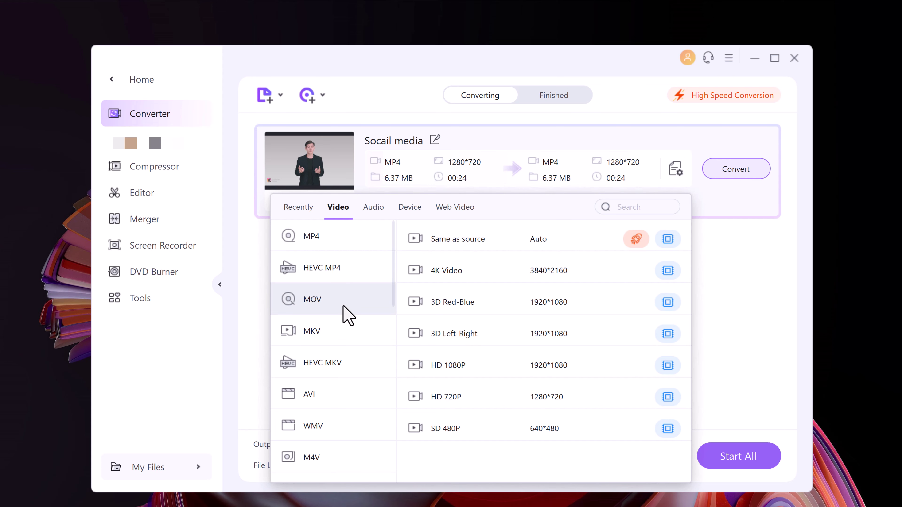
click(343, 327)
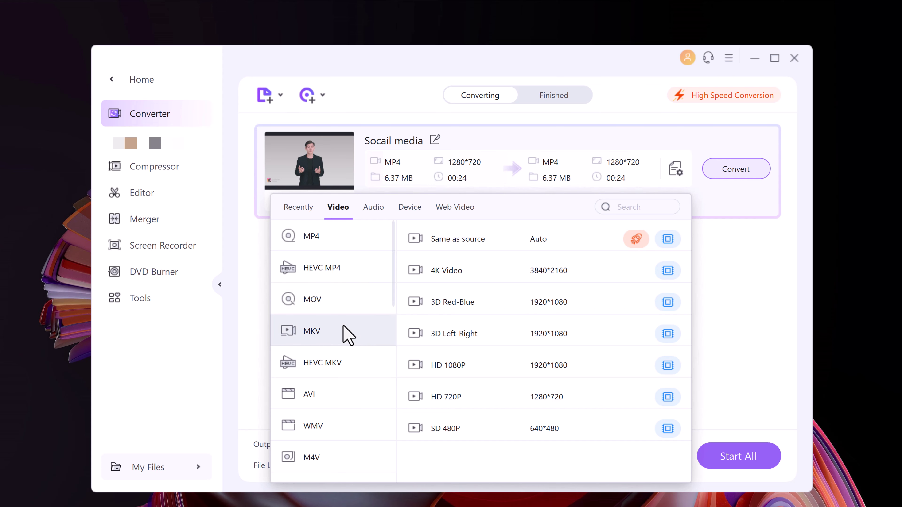
click(504, 249)
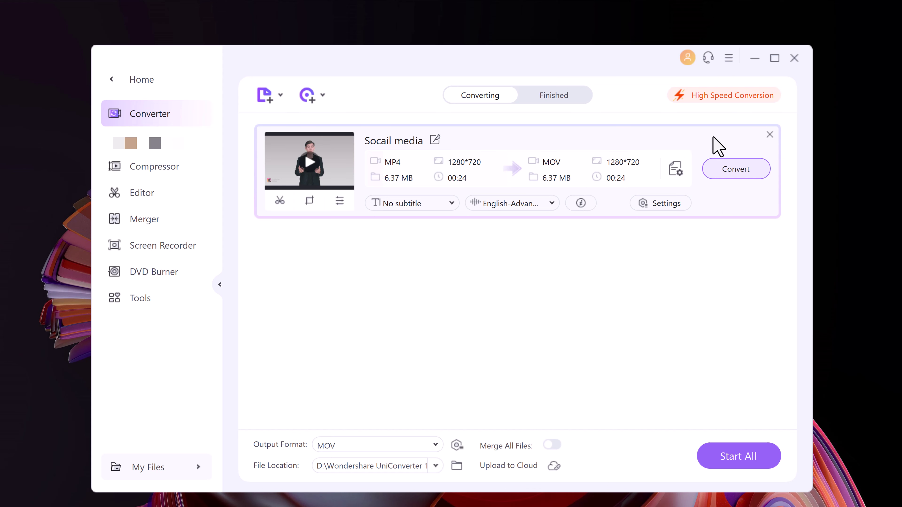
Use High Speed Conversion to convert the Socail media clip to a 6.36 MB MKV
click(690, 95)
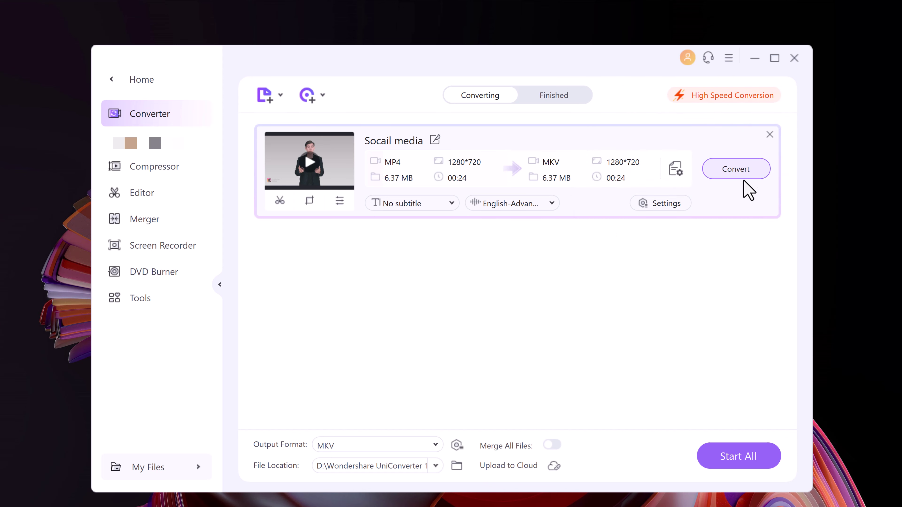
click(744, 178)
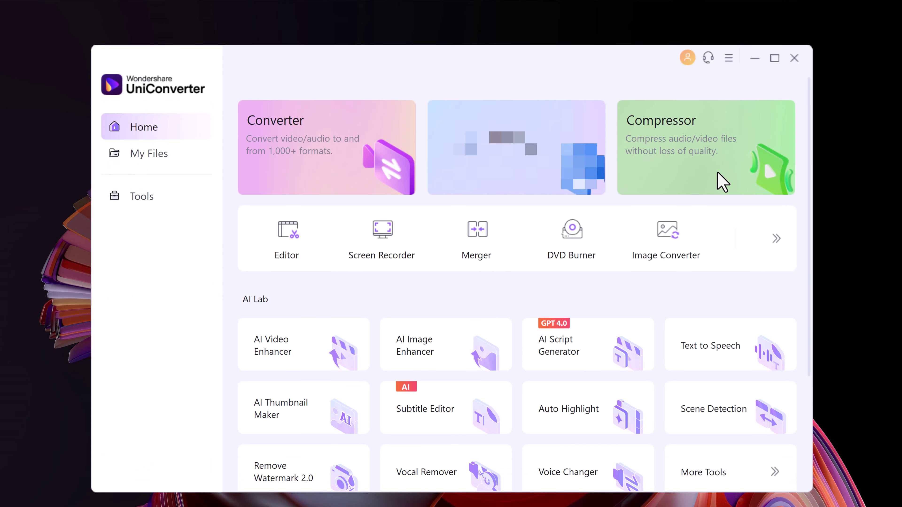
Load 'The Breathtaking Beauty of Nature - HD' into the Compressor and open its compression settings
click(720, 178)
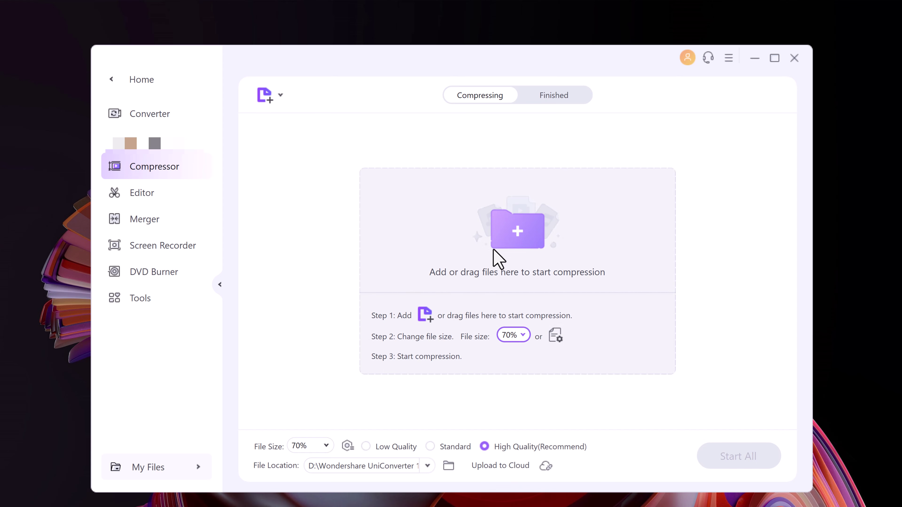
click(465, 289)
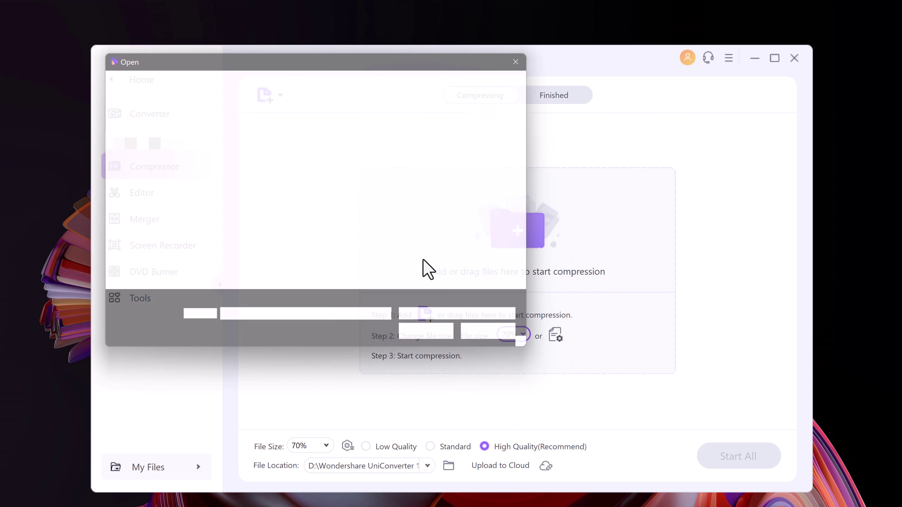
click(332, 199)
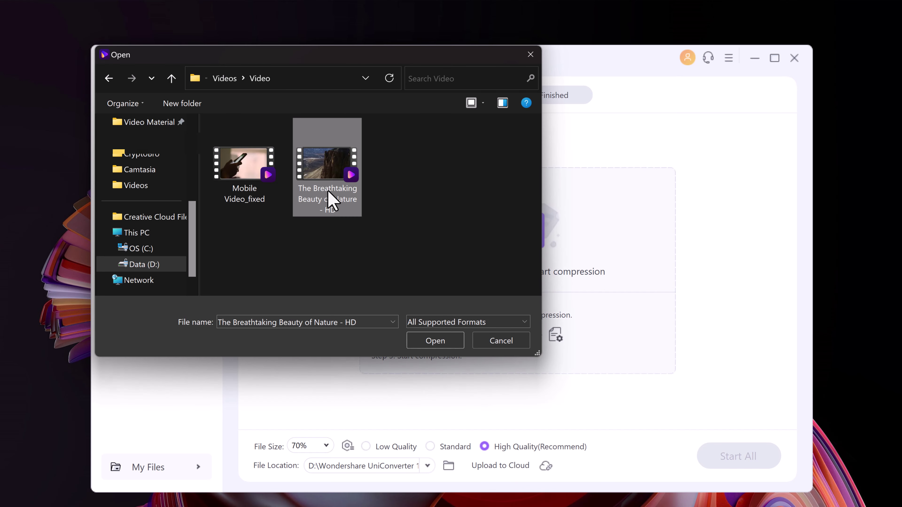
click(458, 345)
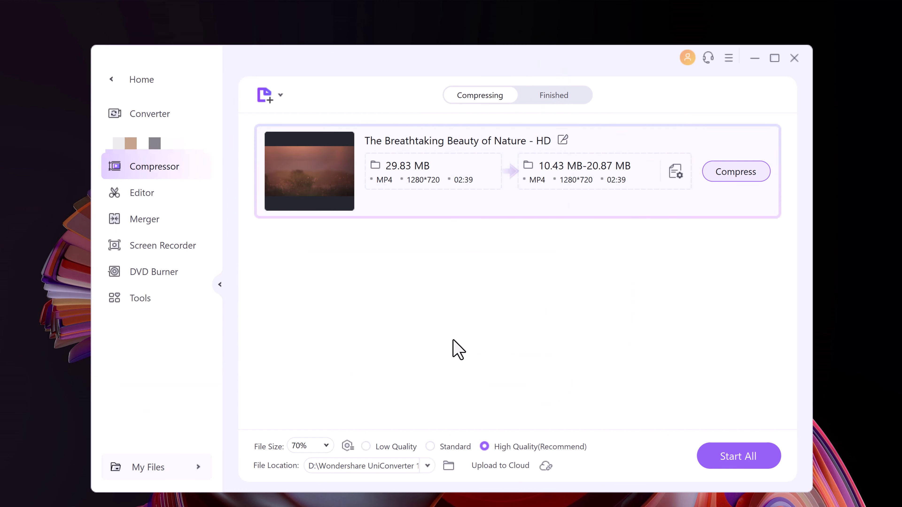
click(325, 446)
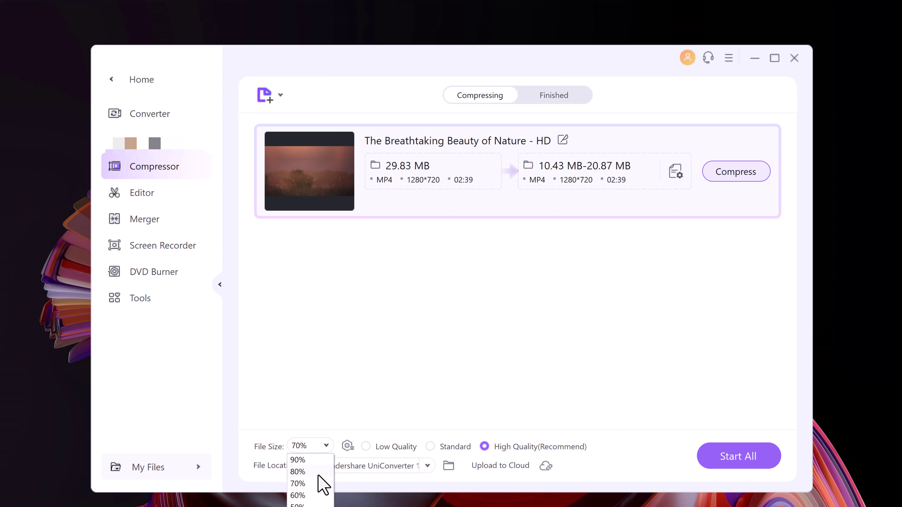
click(348, 445)
Choose High Quality (Recommend) compression with the target size slider at 42%
click(525, 154)
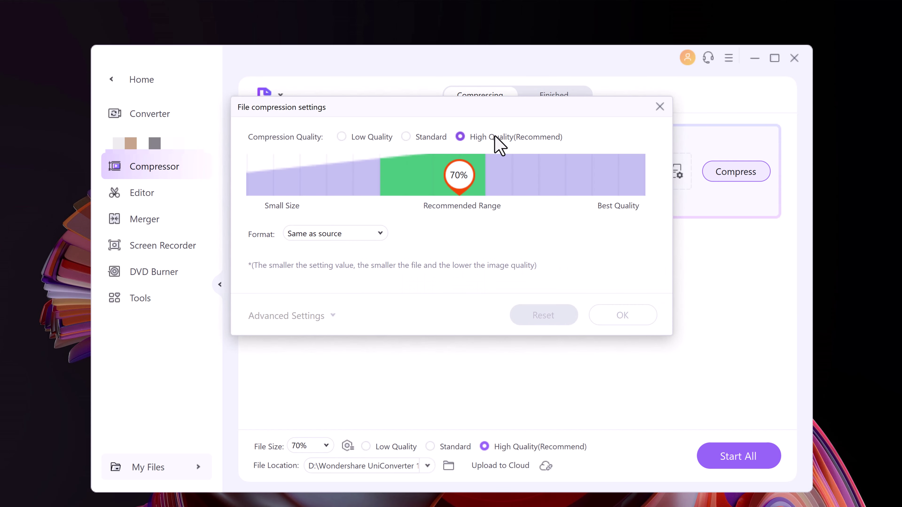
click(356, 139)
click(418, 139)
drag(457, 177, 485, 185)
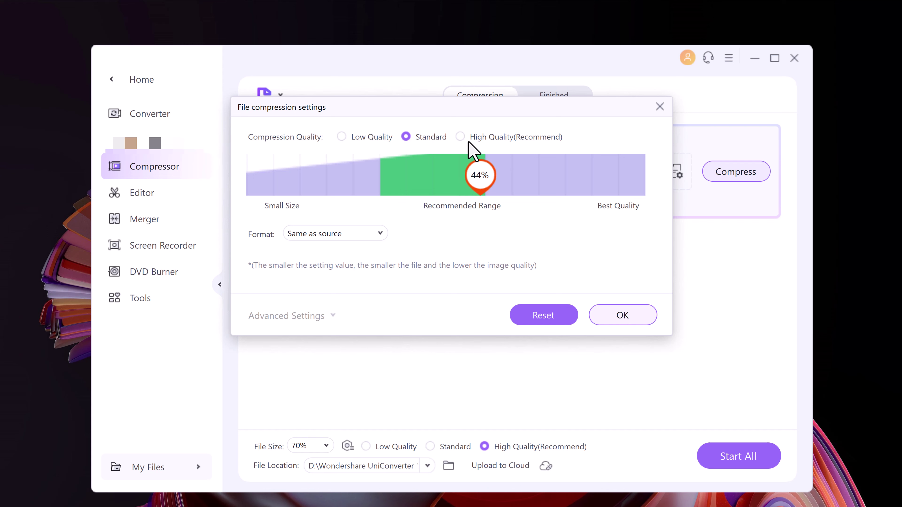
click(460, 136)
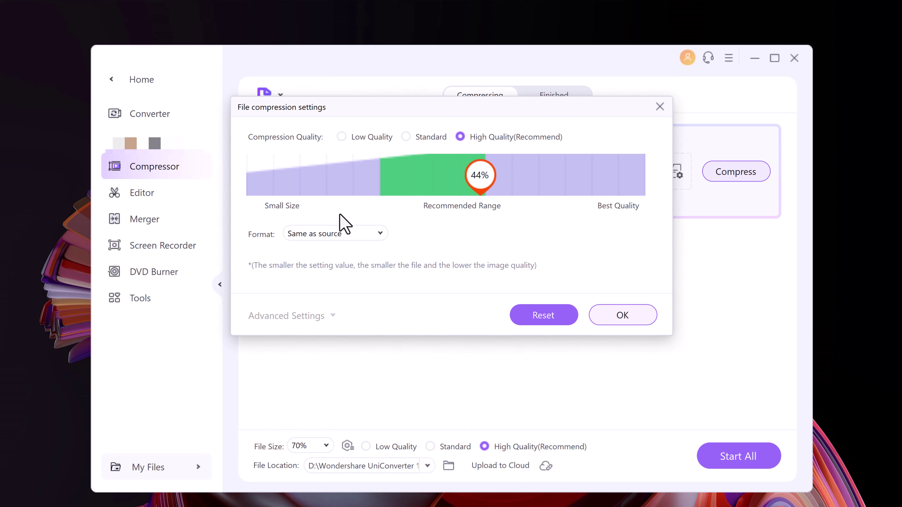
drag(484, 177, 469, 183)
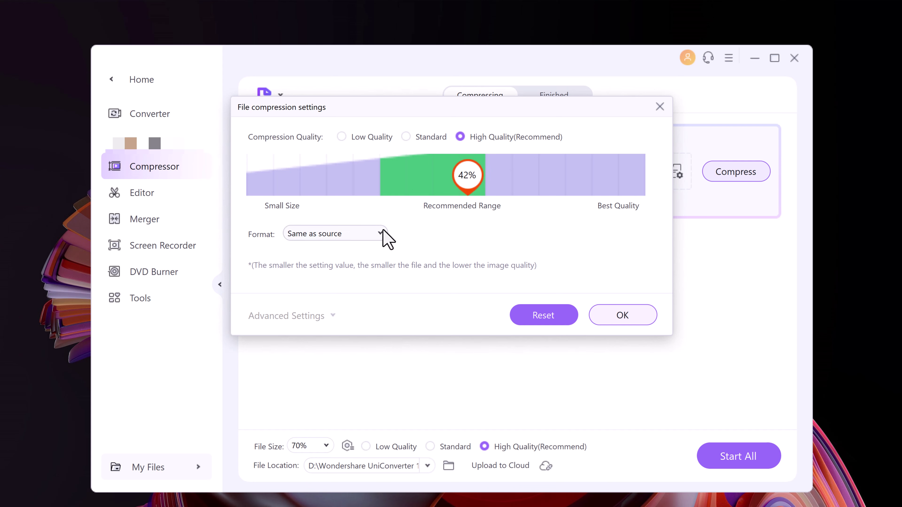
Apply the 42% settings and compress the nature video to an 11.19 MB MP4
click(638, 322)
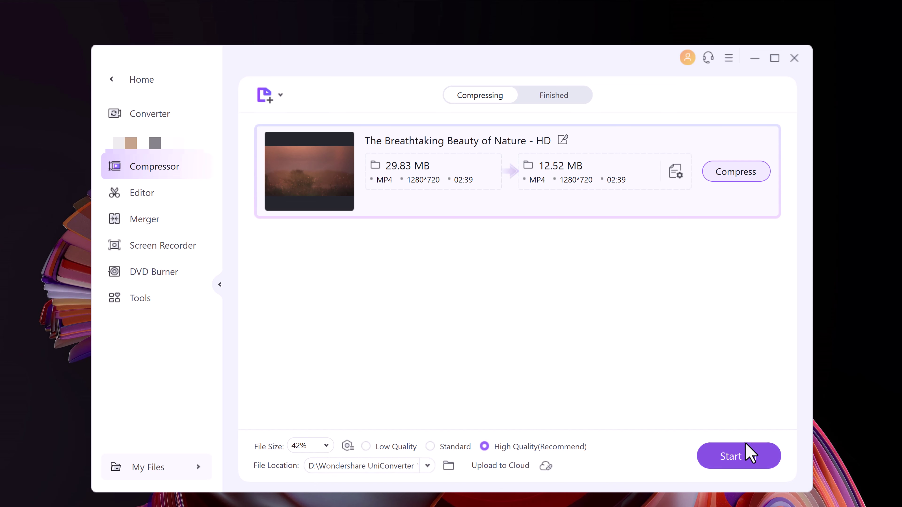
click(748, 461)
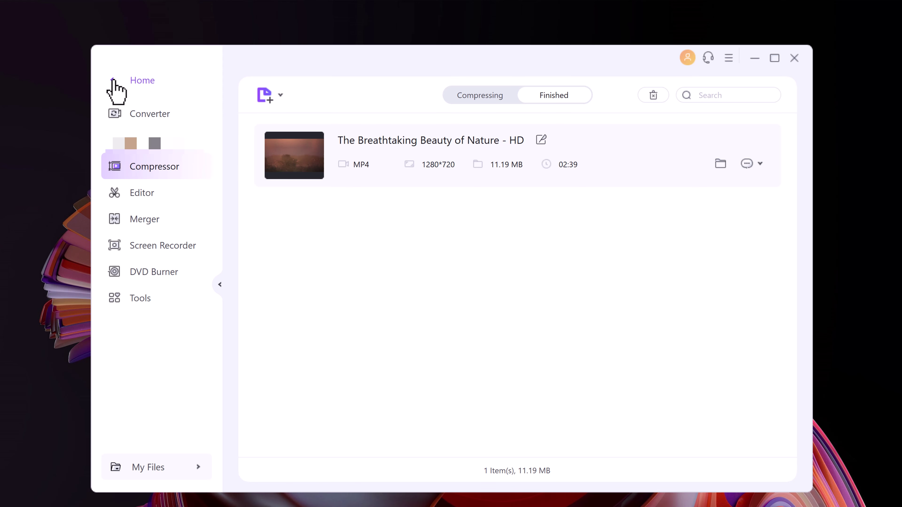
Return to the Home page and scroll down to the AI Lab tools
click(112, 81)
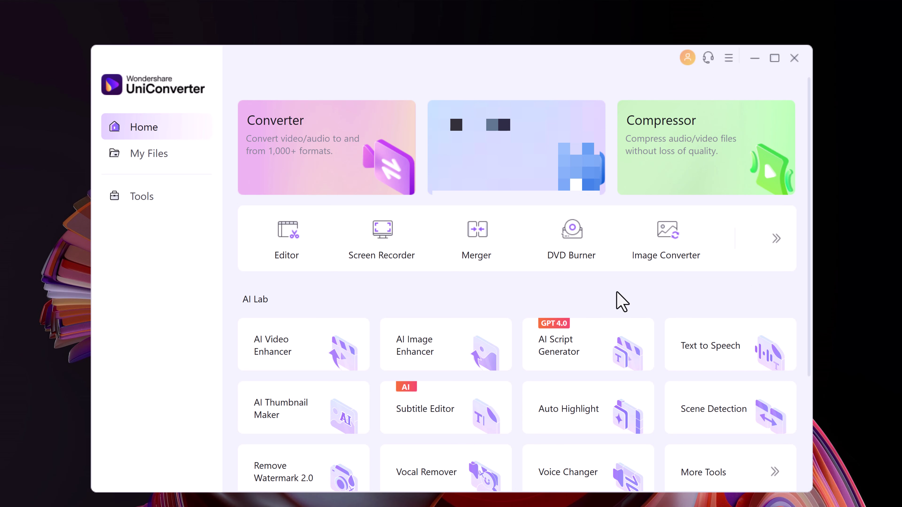
scroll(621, 302, down, 5)
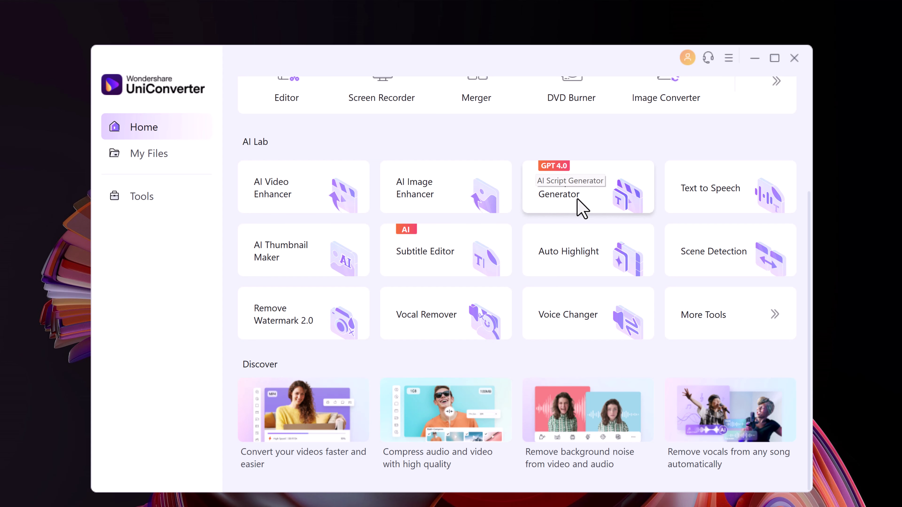
Enter the topic 'write an article on soical media marketing in 300 words.' in the AI Script Generator
click(581, 209)
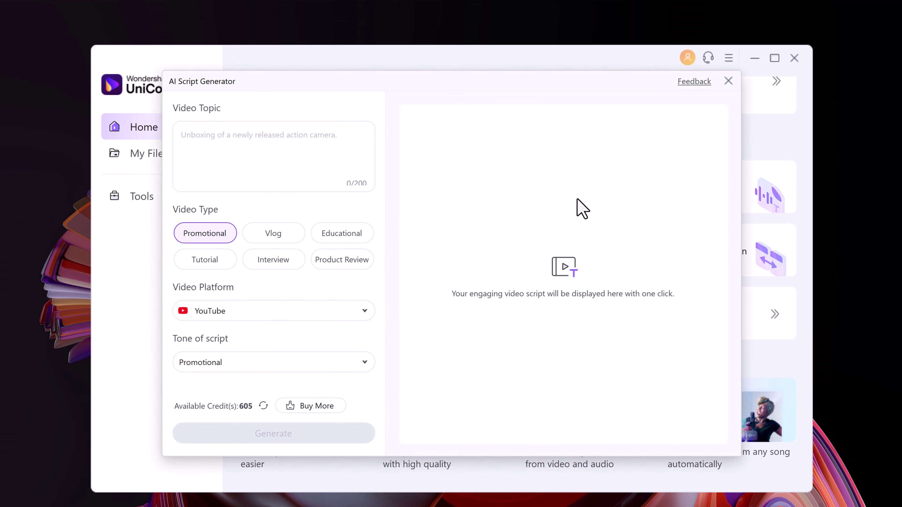
click(278, 154)
click(223, 144)
text(w)
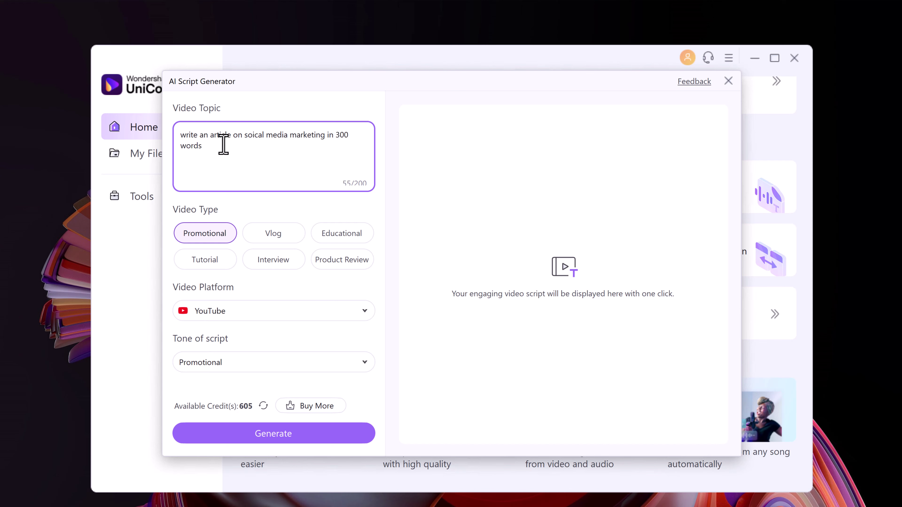
text(.)
Set video type Educational, platform YouTube and script tone Promotional
click(341, 235)
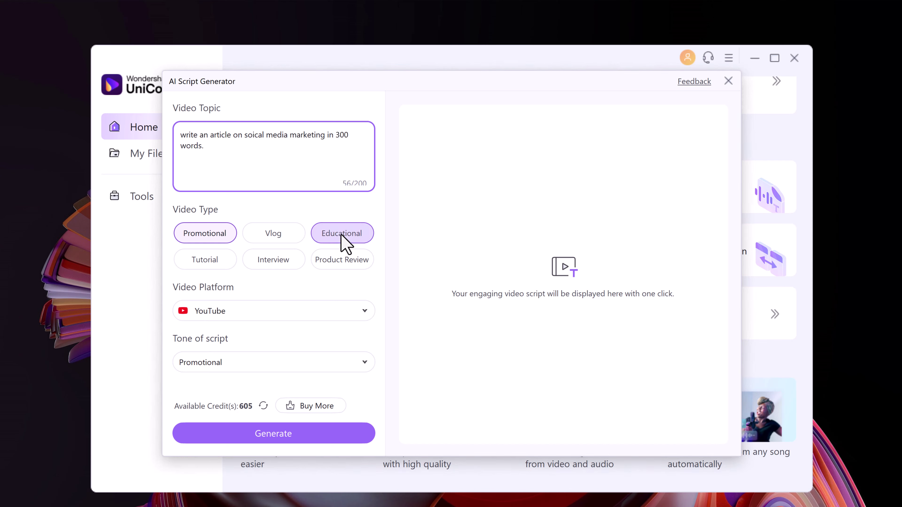
click(341, 235)
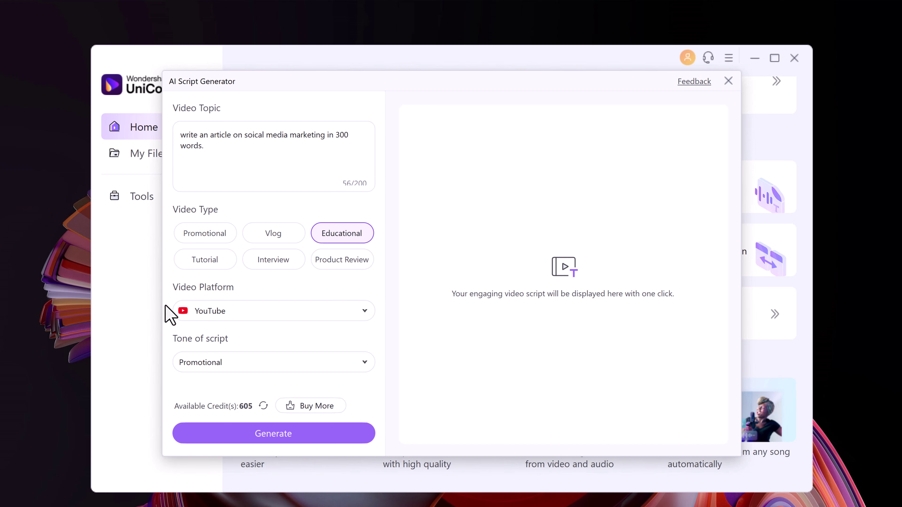
click(351, 312)
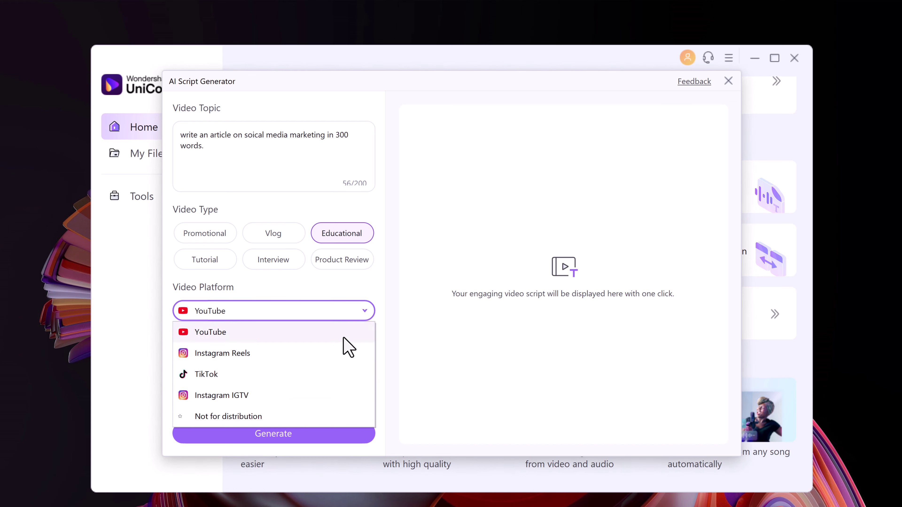
click(317, 331)
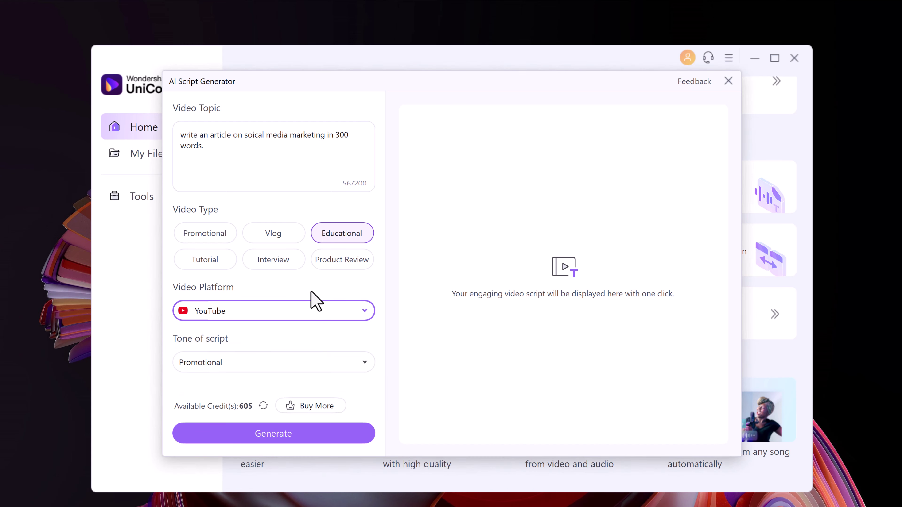
scroll(365, 323, down, 1)
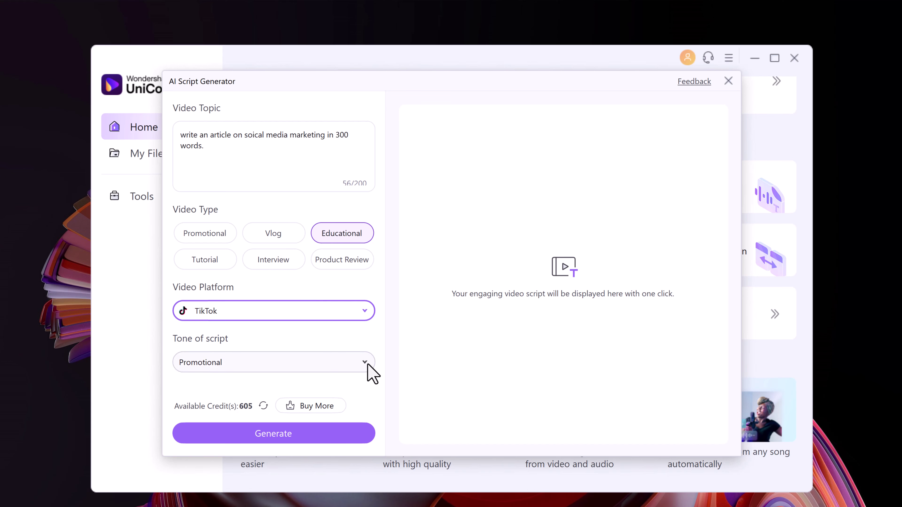
click(366, 363)
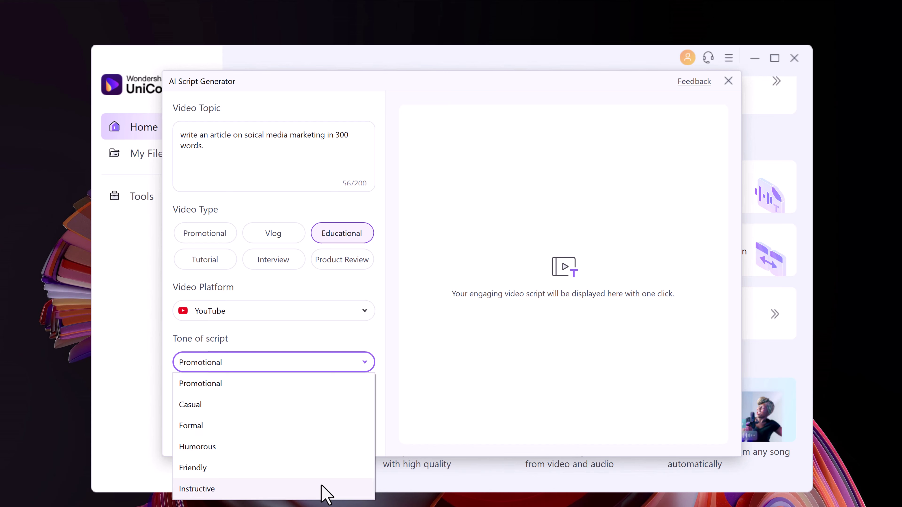
click(295, 389)
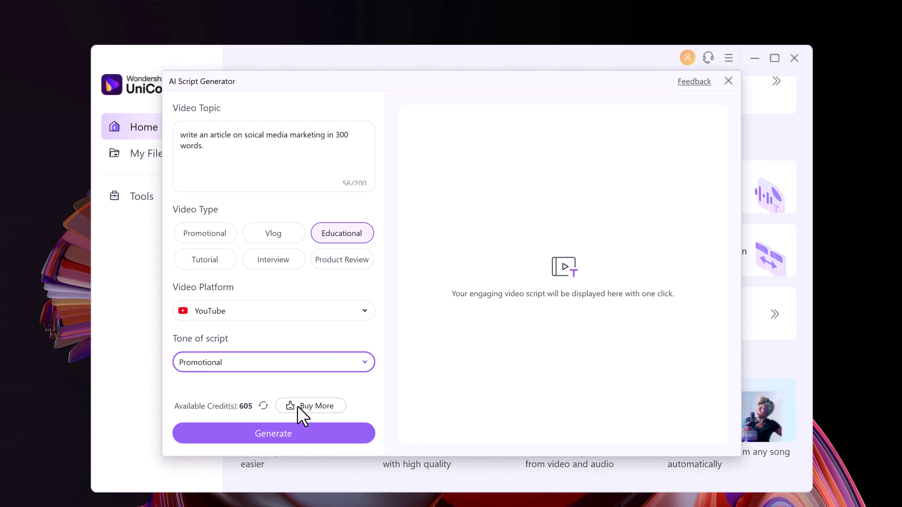
Generate the social media marketing script, review it, and save it as a .txt file
click(273, 433)
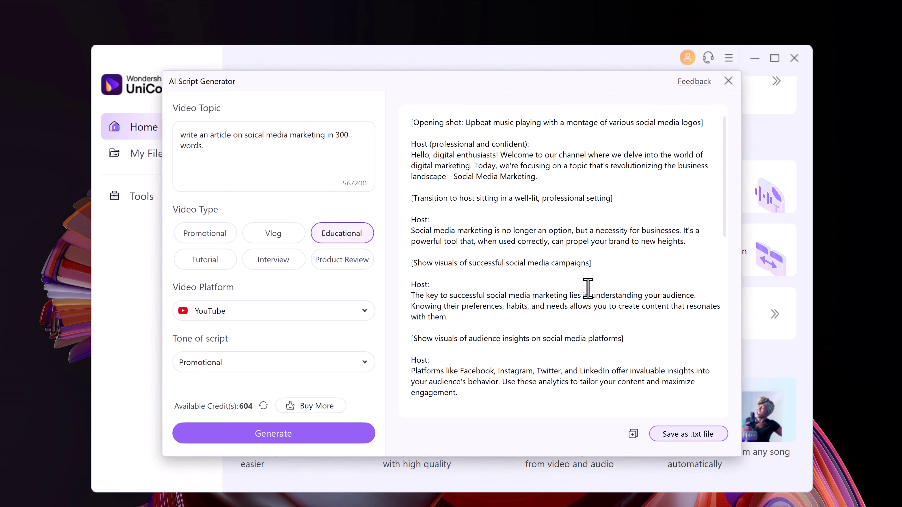
scroll(586, 291, down, 5)
scroll(586, 289, down, 4)
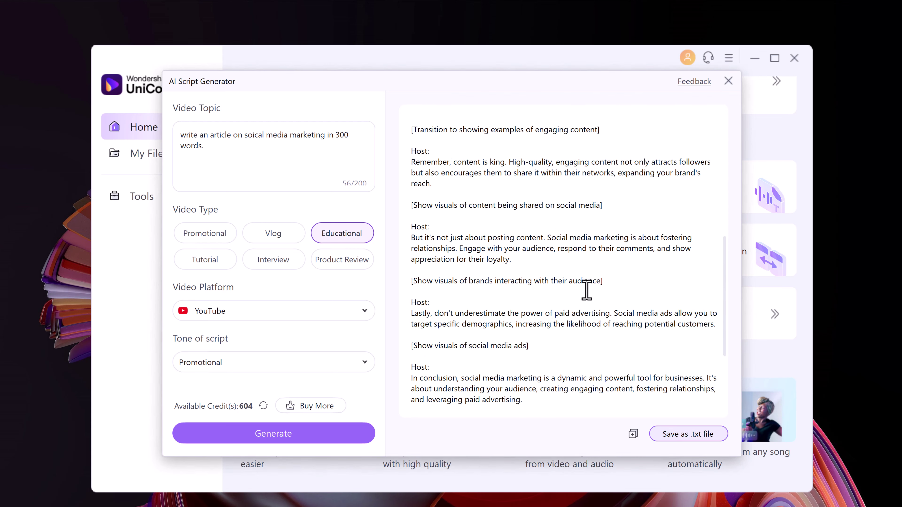
click(677, 437)
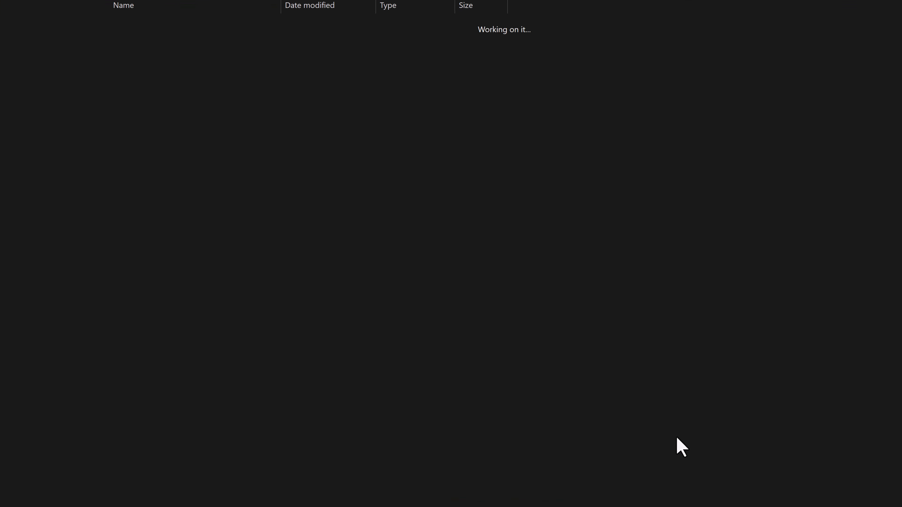
click(175, 129)
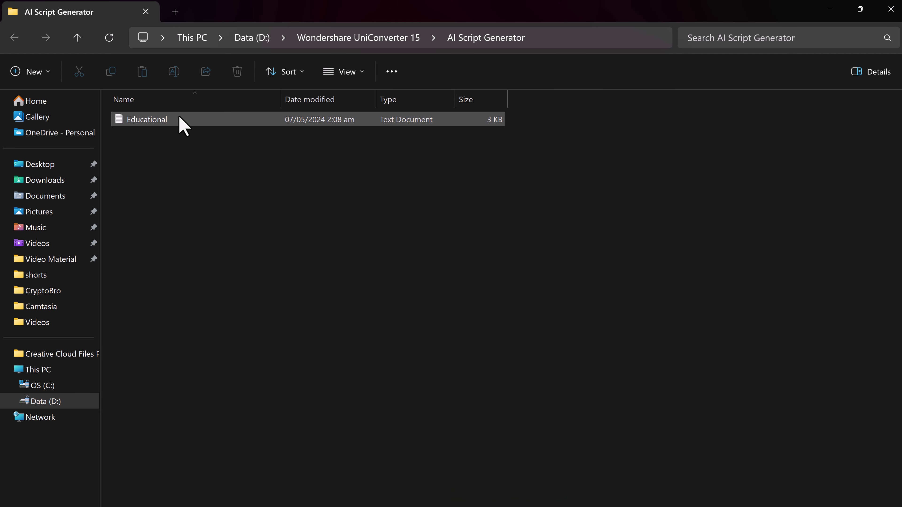
double_click(179, 120)
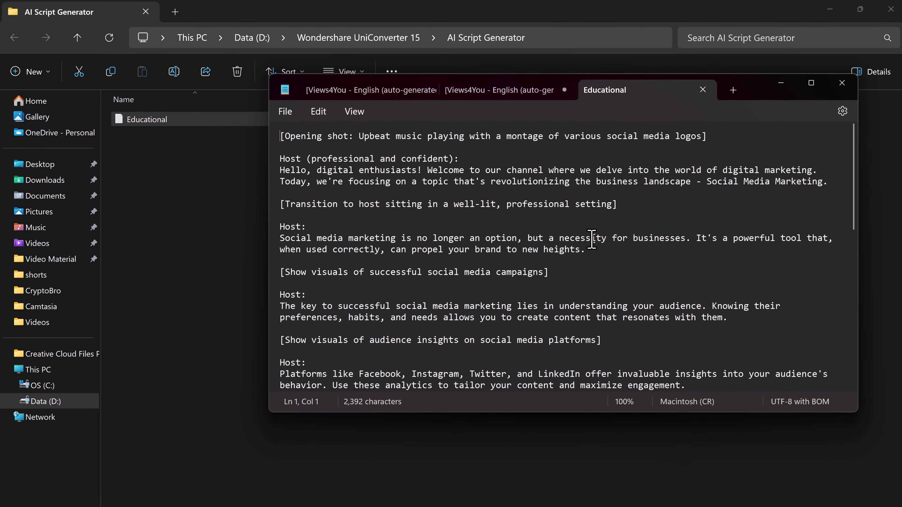
scroll(595, 242, down, 12)
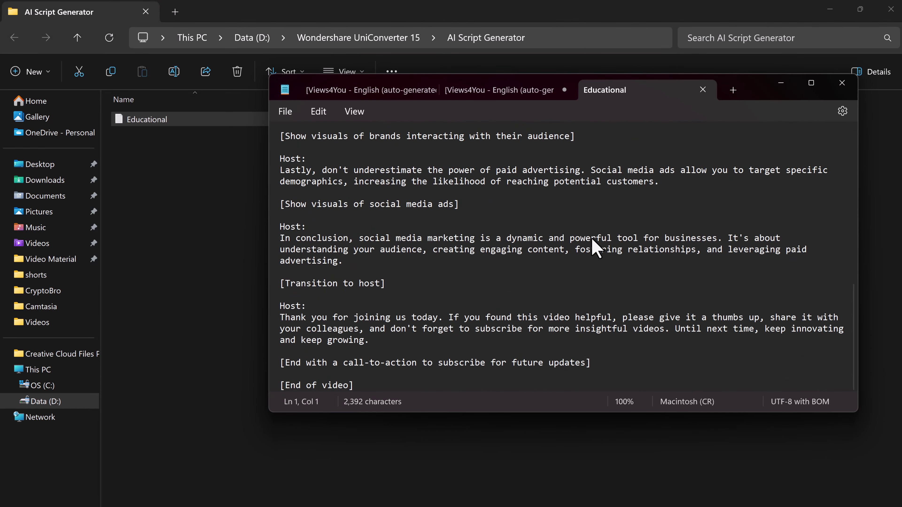
click(842, 84)
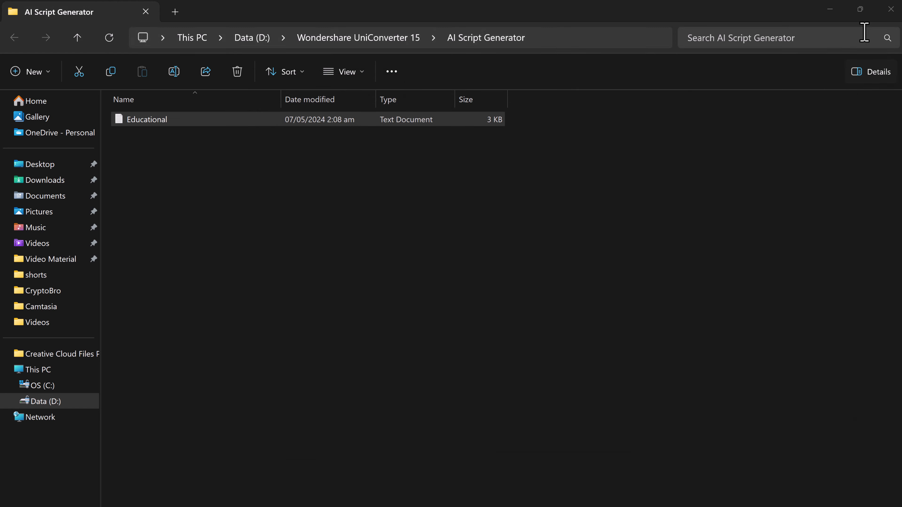
Close File Explorer and the AI Script Generator, then show the full AI Lab tools list
click(892, 10)
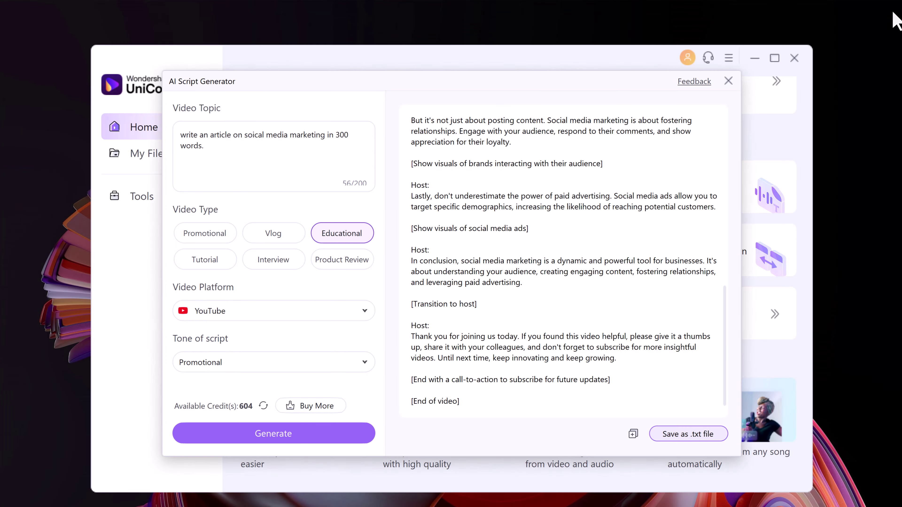
click(728, 82)
click(489, 309)
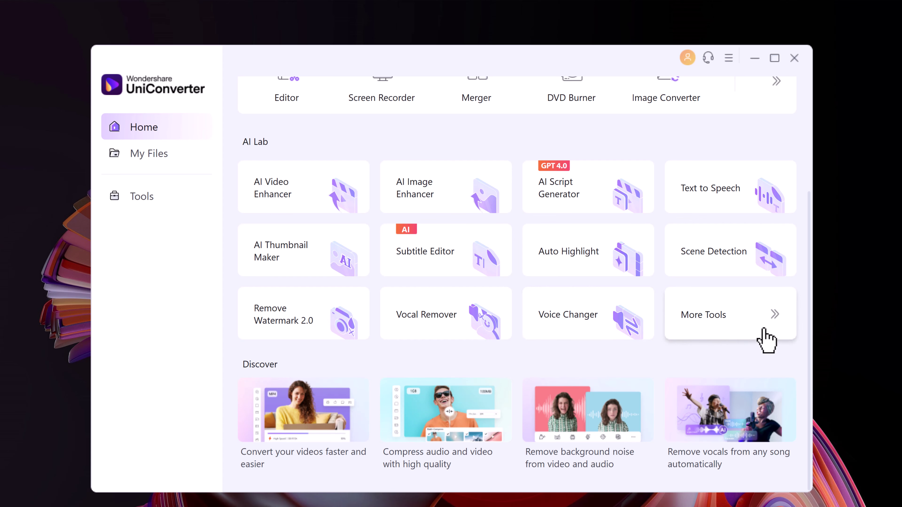
click(763, 323)
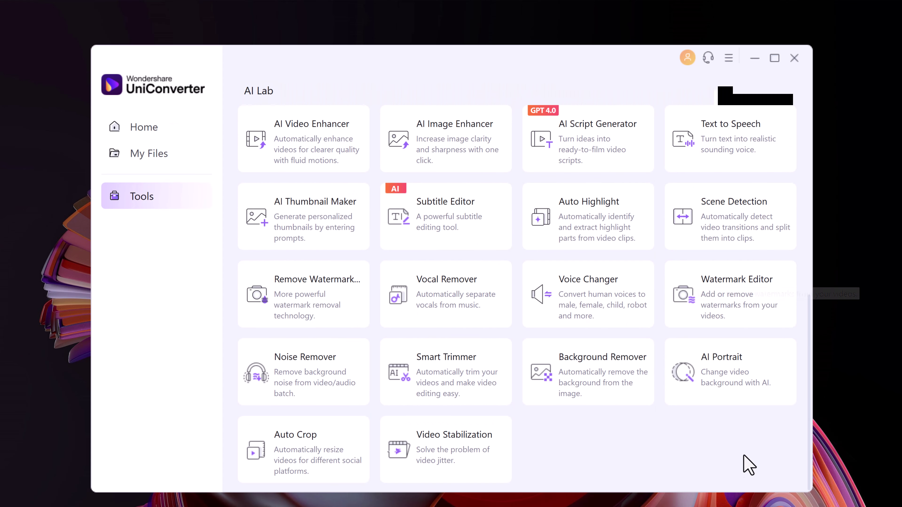